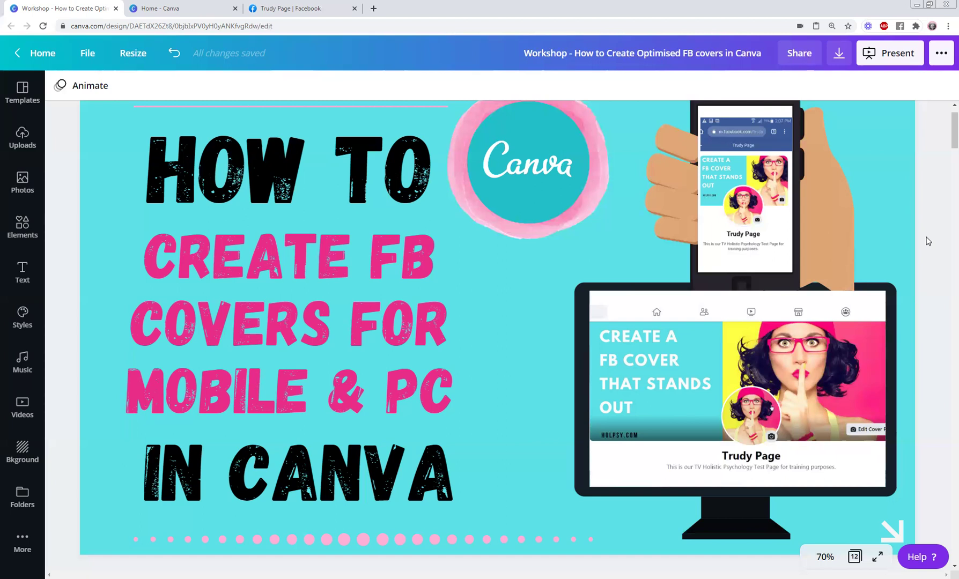
- Scroll to Page 2's cover sizes: 1640 x 924 px, desktop 820 x 360, mobile 640 x 360 px
{"action": "scroll", "coordinate": [945, 152], "scroll_direction": "down", "scroll_amount": 3}
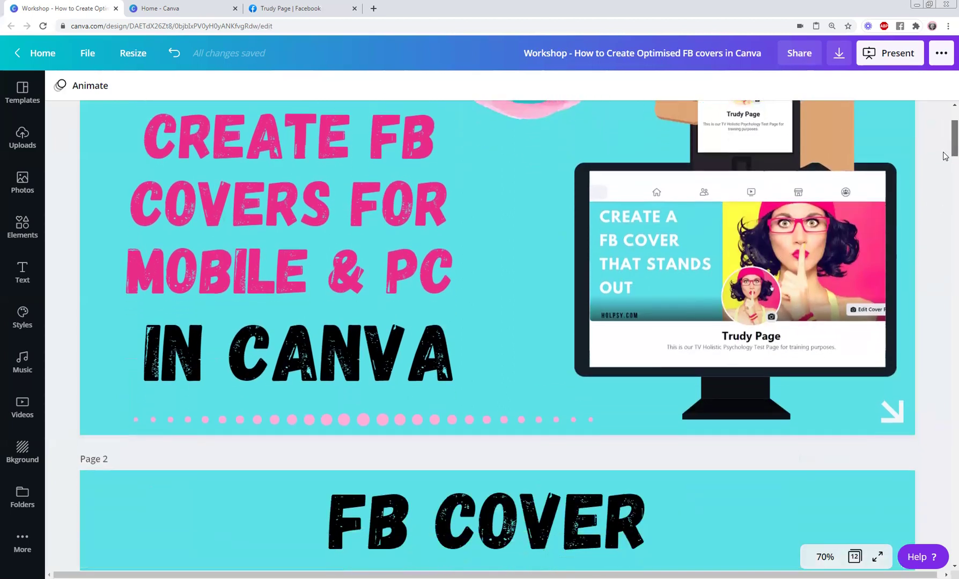
{"action": "scroll", "coordinate": [945, 156], "scroll_direction": "down", "scroll_amount": 10}
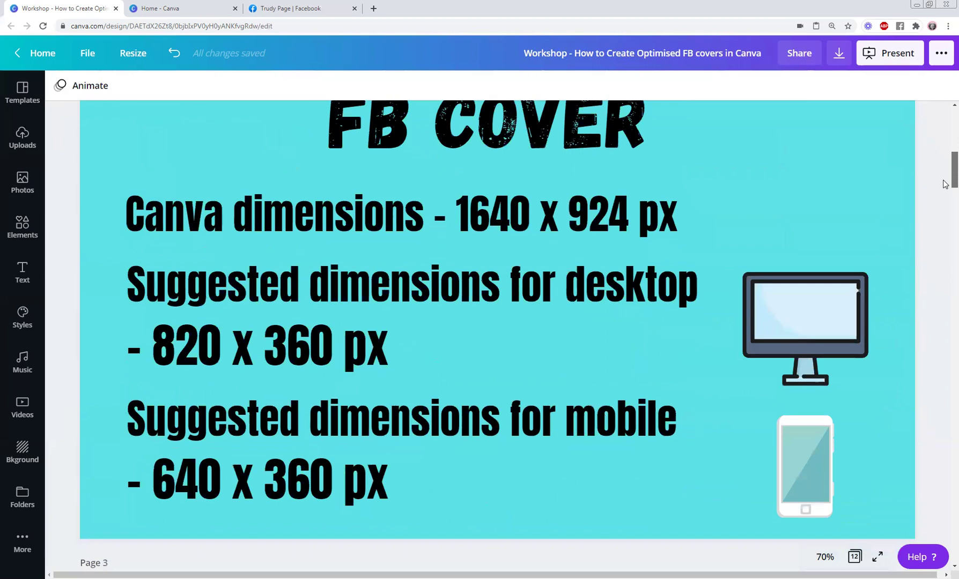
{"action": "scroll", "coordinate": [945, 184], "scroll_direction": "up", "scroll_amount": 1}
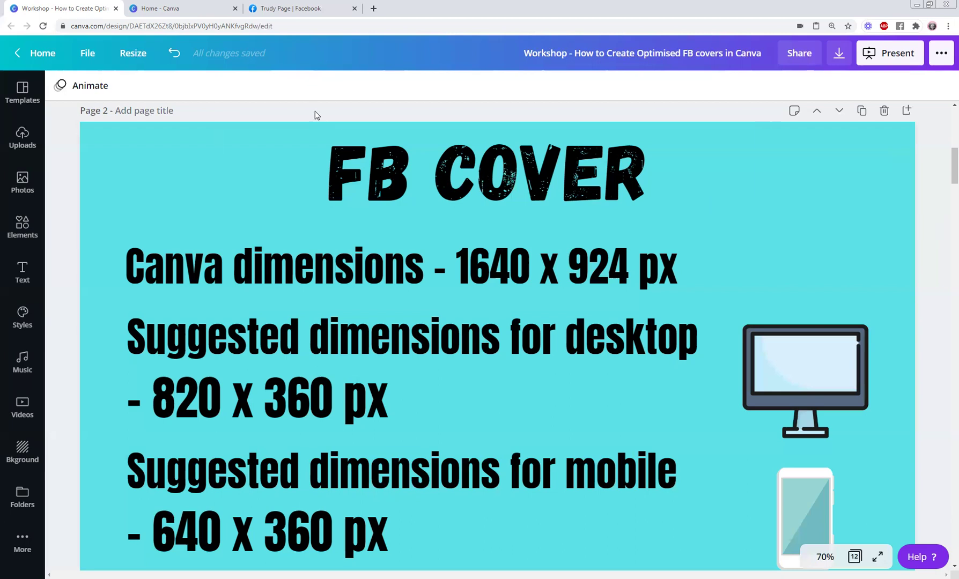
- From the Canva home tab's FB search, start a new 1640 × 924 px Facebook Cover design
{"action": "left_click", "coordinate": [190, 12]}
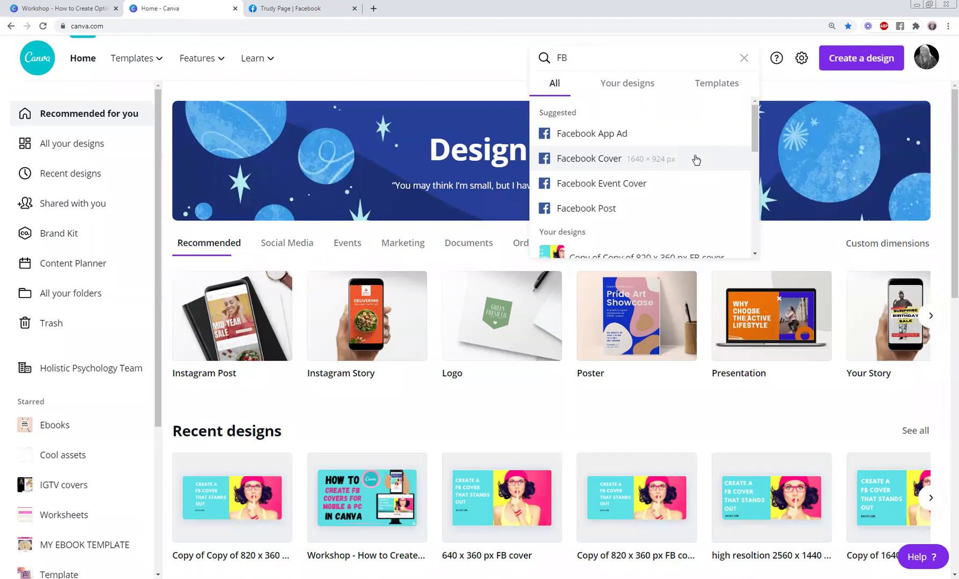
{"action": "left_click", "coordinate": [695, 160]}
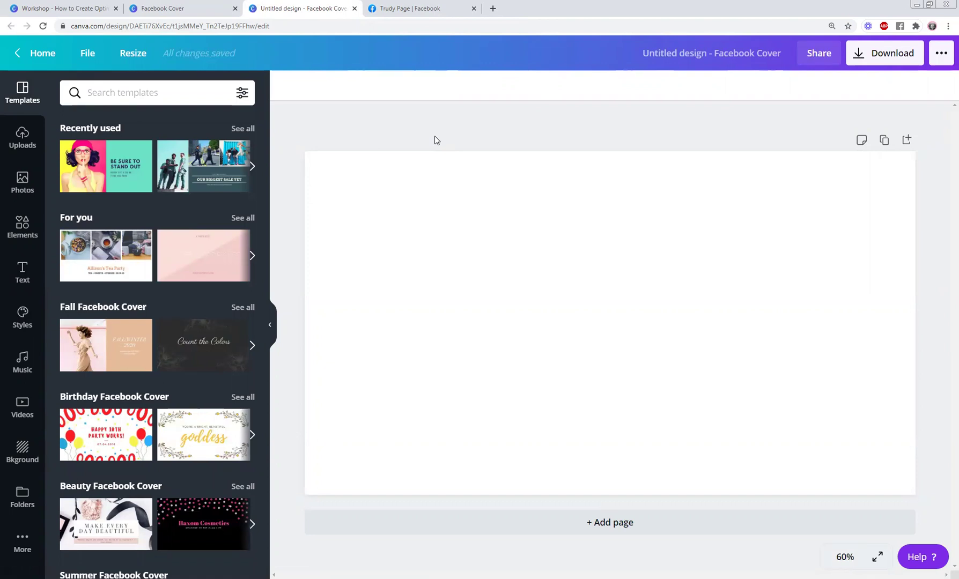
- Check the new design's 1640 × 924 px size in the File menu
{"action": "left_click", "coordinate": [89, 53]}
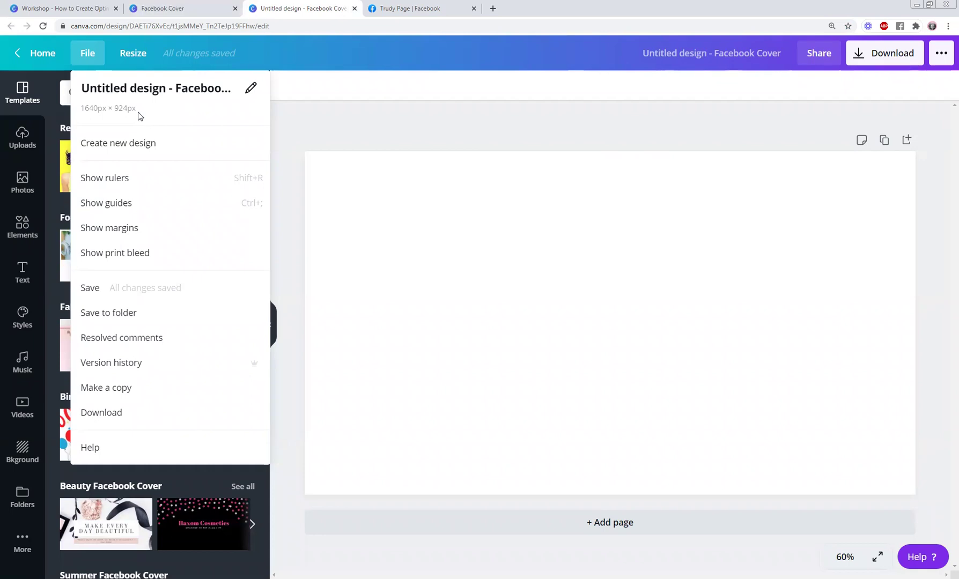
- Return to the Workshop presentation and scroll past Page 3 to Page 4, Example 1 on desktop
{"action": "left_click", "coordinate": [68, 12]}
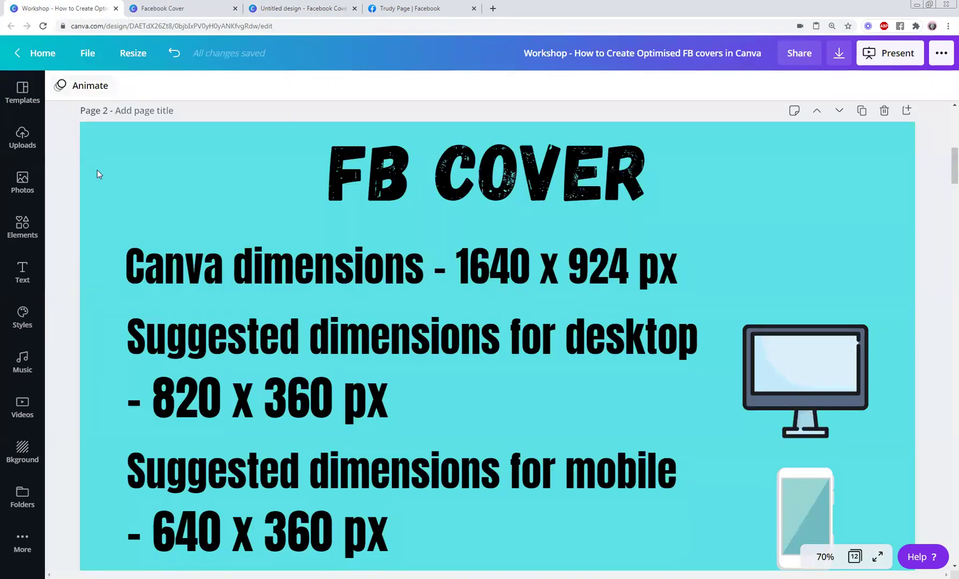
{"action": "scroll", "coordinate": [933, 225], "scroll_direction": "down", "scroll_amount": 6}
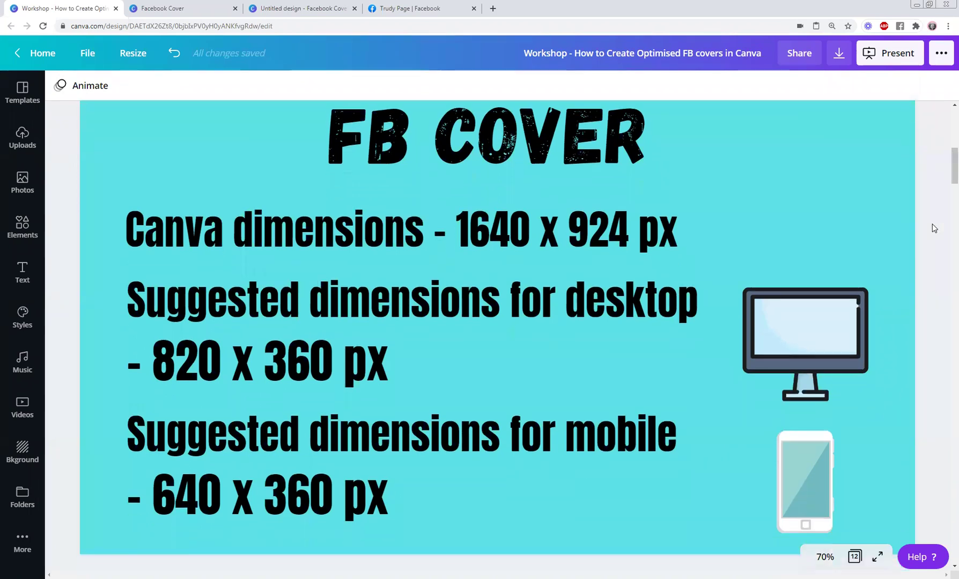
{"action": "scroll", "coordinate": [933, 224], "scroll_direction": "down", "scroll_amount": 3}
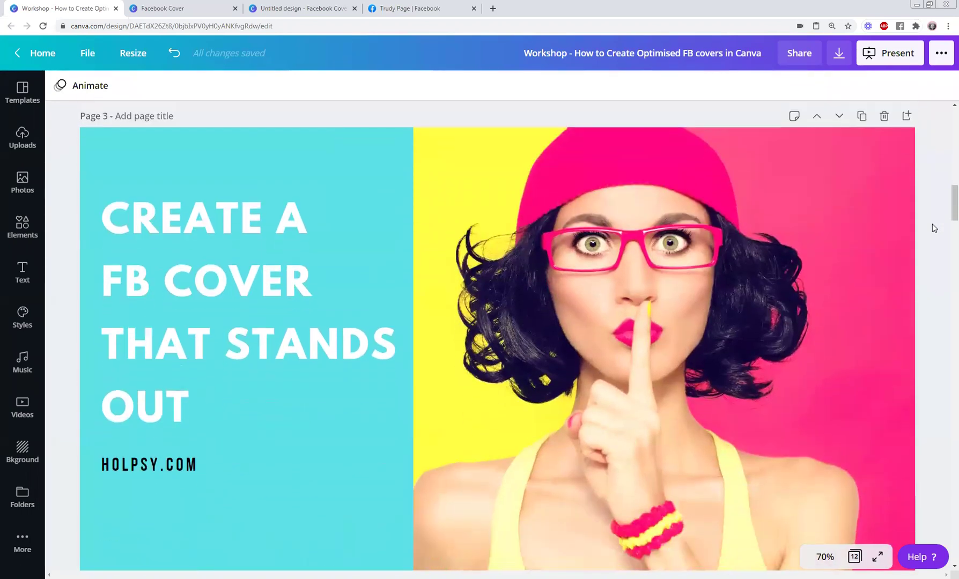
{"action": "scroll", "coordinate": [932, 224], "scroll_direction": "down", "scroll_amount": 1}
{"action": "scroll", "coordinate": [932, 224], "scroll_direction": "up", "scroll_amount": 1}
{"action": "scroll", "coordinate": [931, 232], "scroll_direction": "down", "scroll_amount": 5}
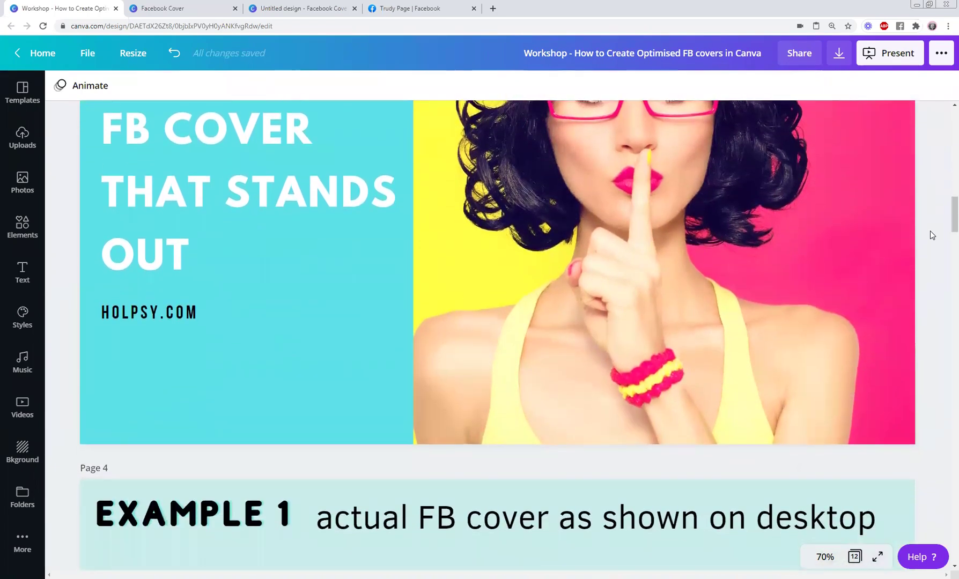
{"action": "scroll", "coordinate": [930, 231], "scroll_direction": "down", "scroll_amount": 5}
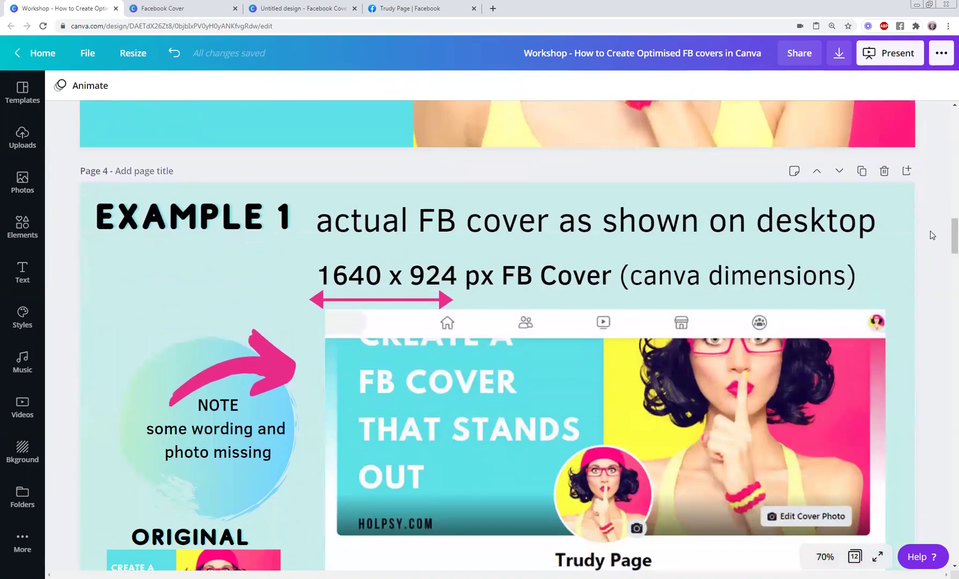
- Scroll from Page 4 down to Page 5, Example 1's cover on a mobile device
{"action": "scroll", "coordinate": [930, 231], "scroll_direction": "down", "scroll_amount": 1}
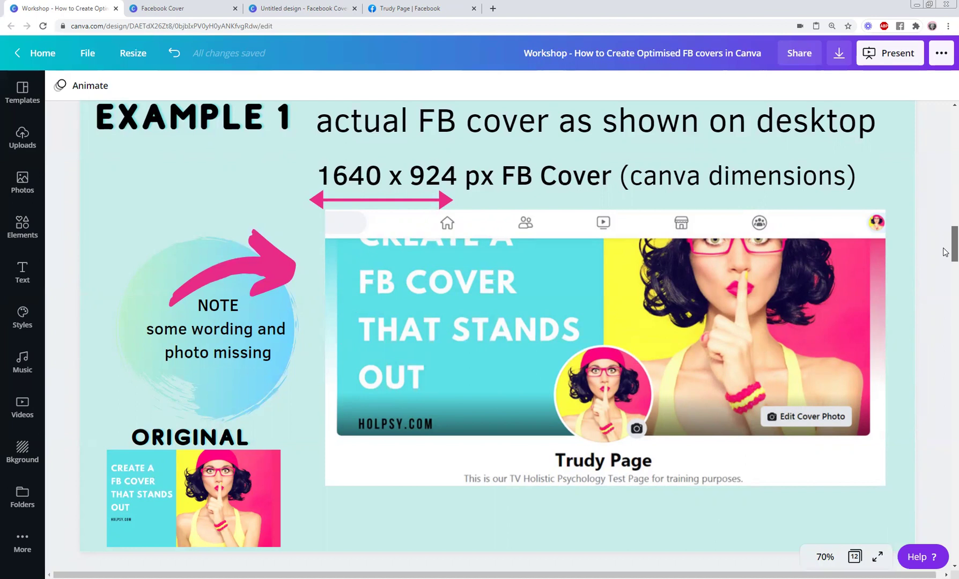
{"action": "scroll", "coordinate": [945, 252], "scroll_direction": "down", "scroll_amount": 4}
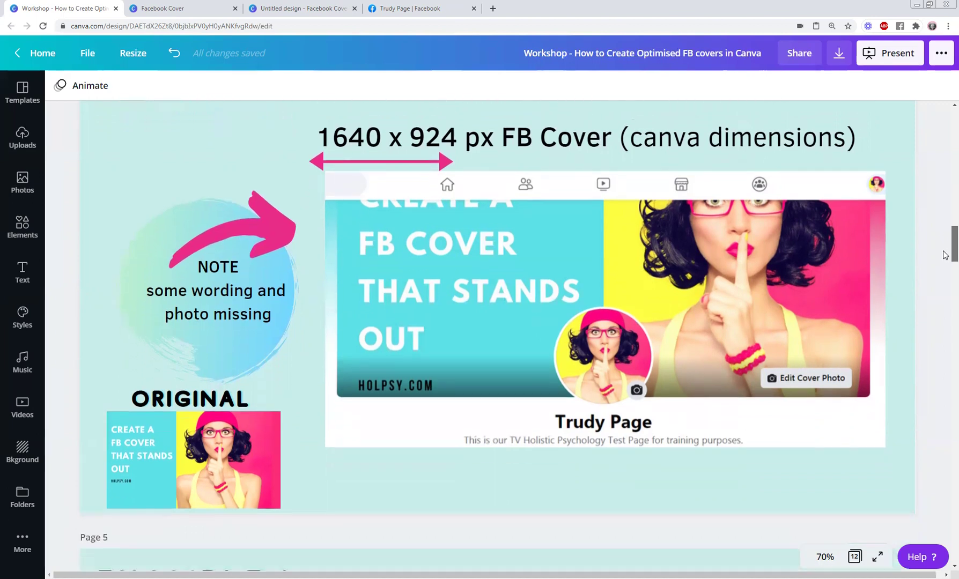
- Scroll through Page 5 to reveal Page 6's 'suggested sizing - 820 px x 360 px' heading
{"action": "scroll", "coordinate": [946, 268], "scroll_direction": "down", "scroll_amount": 5}
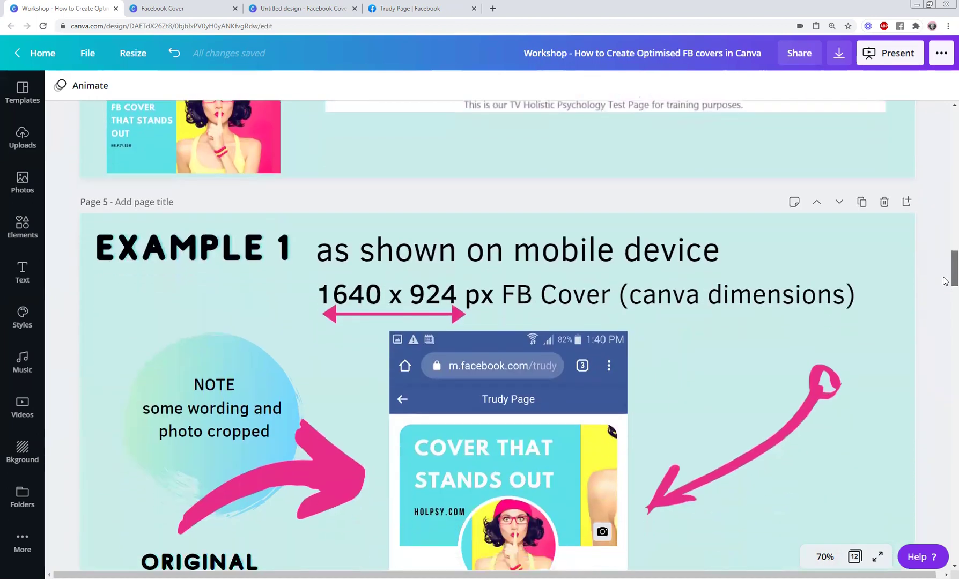
{"action": "scroll", "coordinate": [945, 286], "scroll_direction": "down", "scroll_amount": 1}
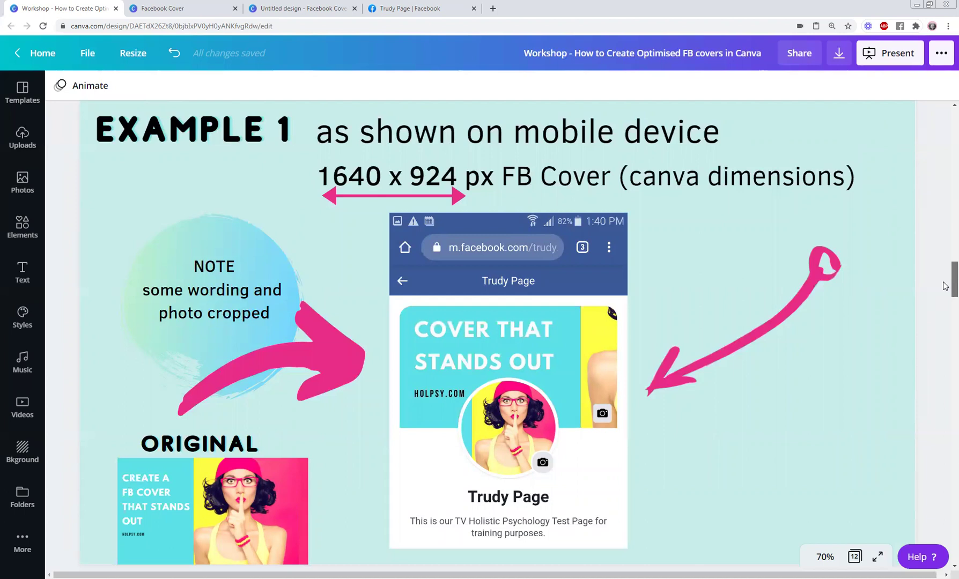
{"action": "scroll", "coordinate": [945, 286], "scroll_direction": "down", "scroll_amount": 3}
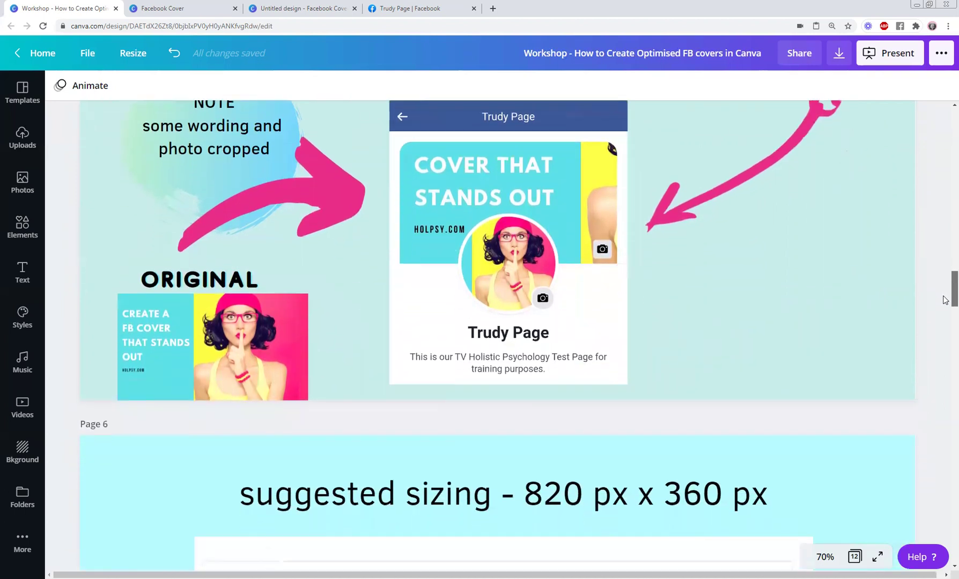
- Scroll past Page 7's desktop Example 2 down to Page 8's mobile version
{"action": "scroll", "coordinate": [945, 301], "scroll_direction": "down", "scroll_amount": 4}
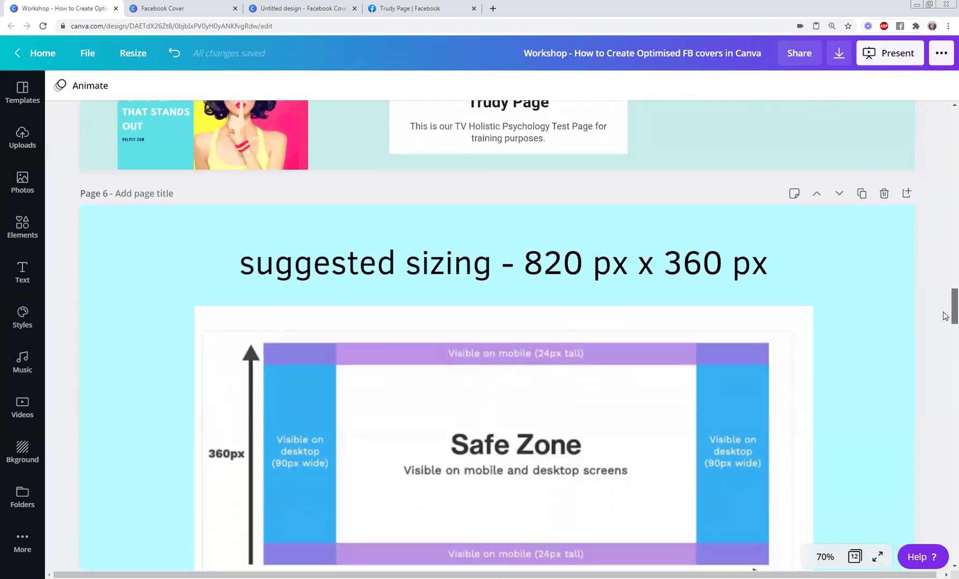
{"action": "scroll", "coordinate": [945, 319], "scroll_direction": "down", "scroll_amount": 2}
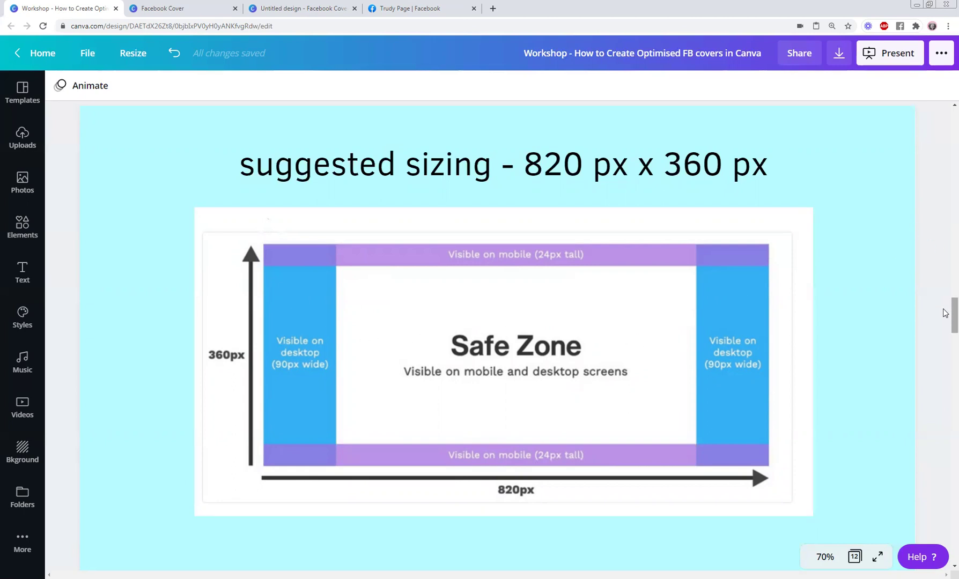
{"action": "scroll", "coordinate": [947, 316], "scroll_direction": "down", "scroll_amount": 2}
{"action": "scroll", "coordinate": [945, 320], "scroll_direction": "down", "scroll_amount": 1}
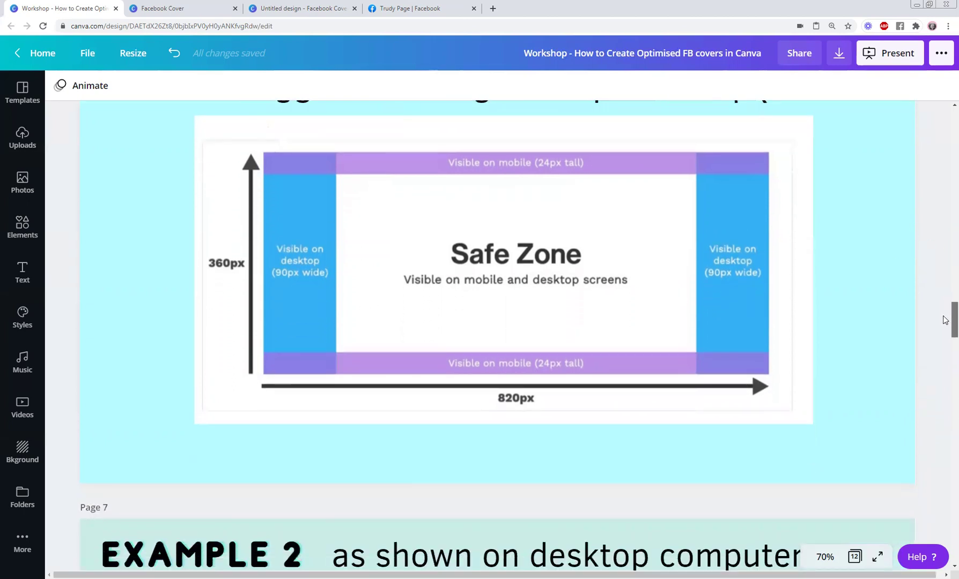
{"action": "scroll", "coordinate": [945, 320], "scroll_direction": "down", "scroll_amount": 2}
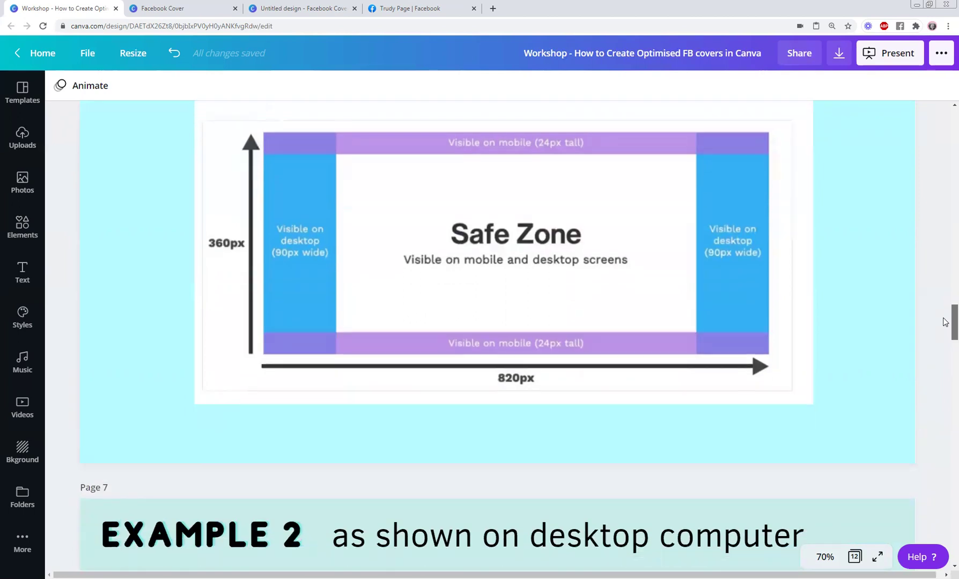
{"action": "scroll", "coordinate": [945, 324], "scroll_direction": "down", "scroll_amount": 1}
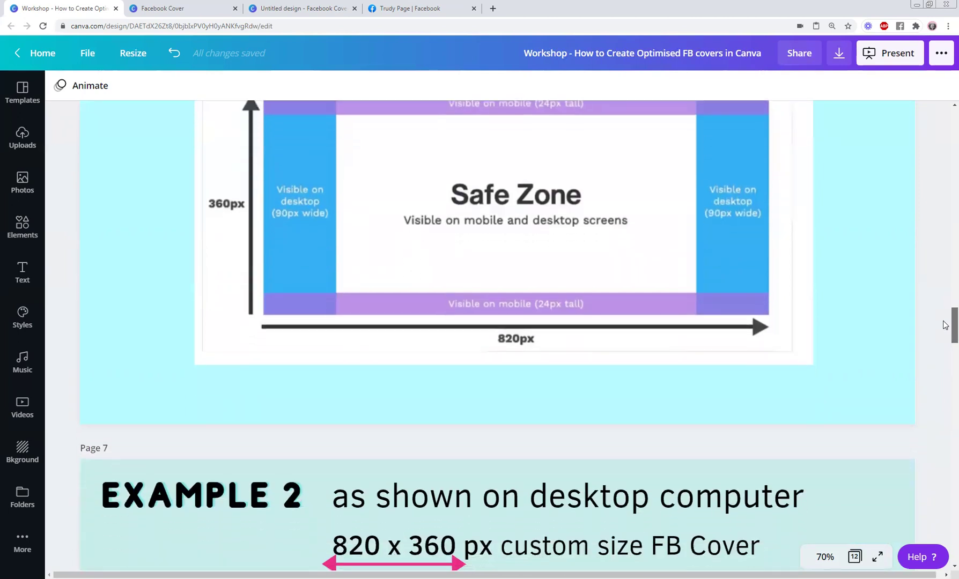
{"action": "scroll", "coordinate": [945, 325], "scroll_direction": "down", "scroll_amount": 5}
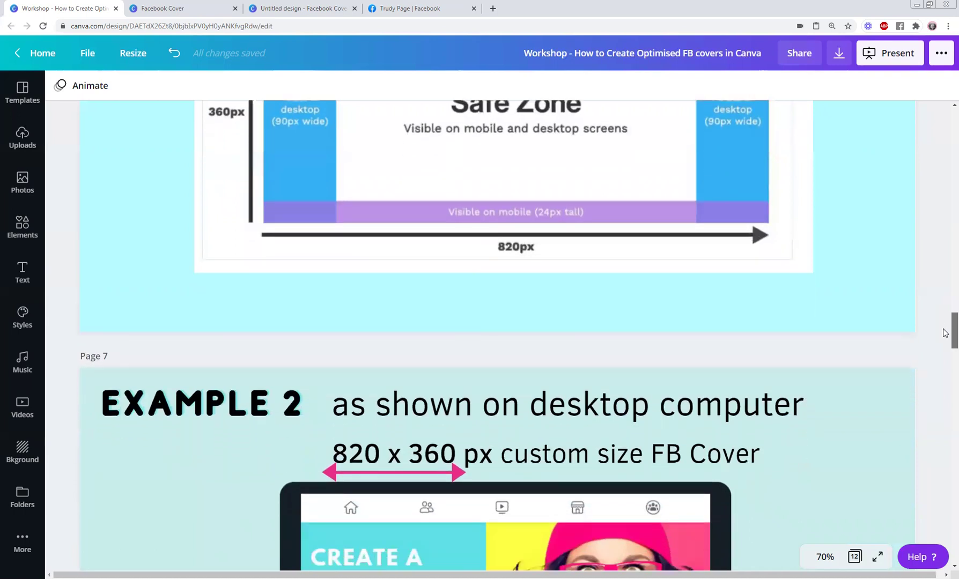
{"action": "scroll", "coordinate": [945, 332], "scroll_direction": "down", "scroll_amount": 10}
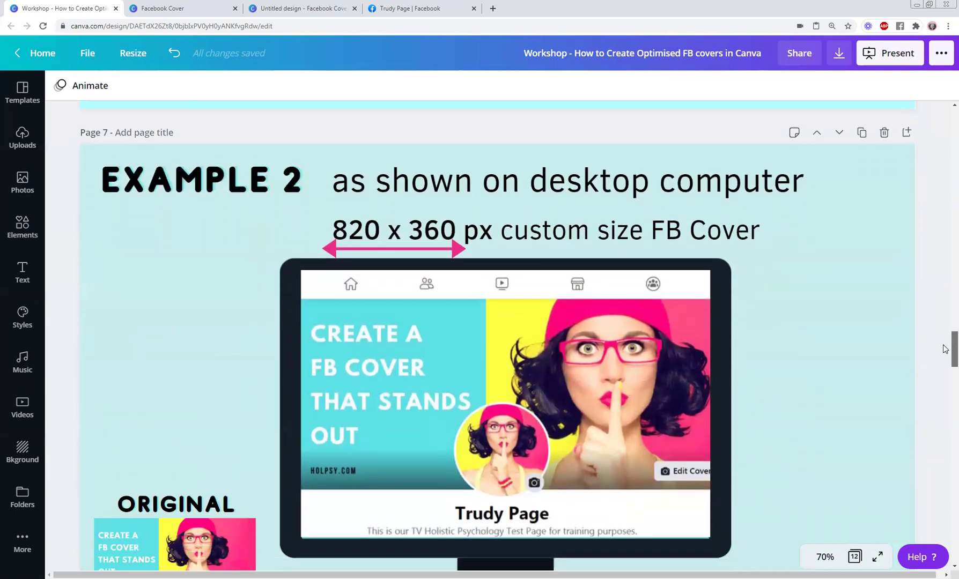
{"action": "scroll", "coordinate": [945, 349], "scroll_direction": "down", "scroll_amount": 2}
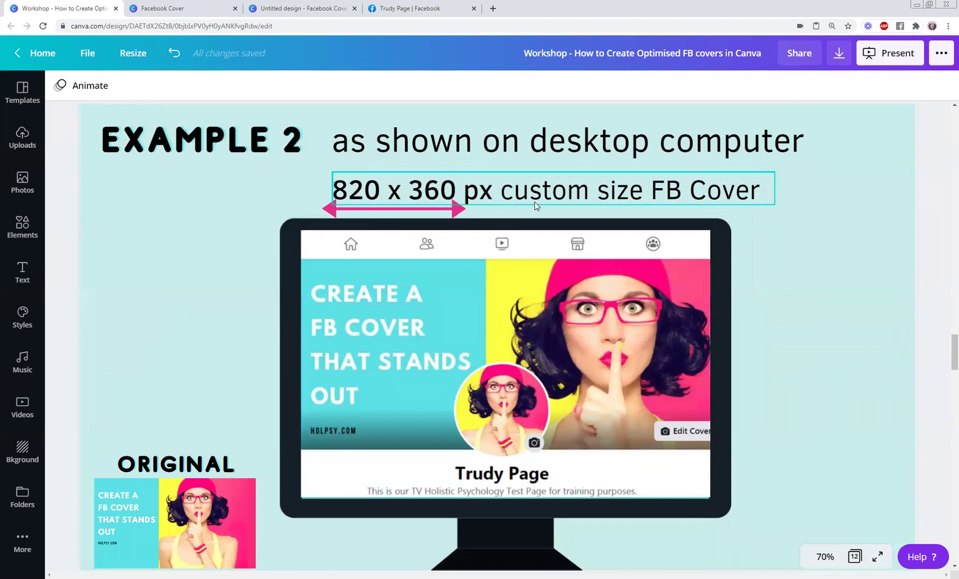
{"action": "scroll", "coordinate": [945, 354], "scroll_direction": "down", "scroll_amount": 2}
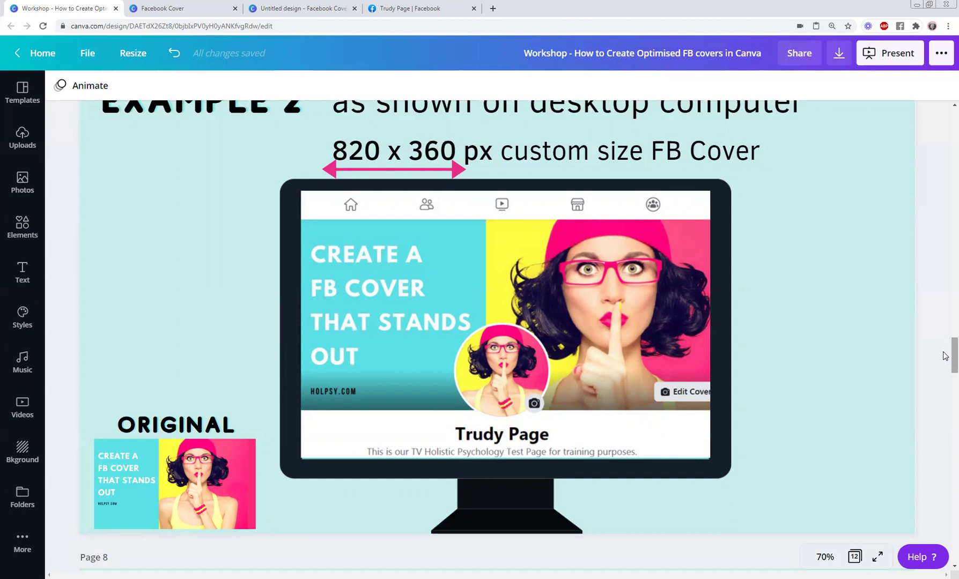
- Scroll until Page 8's 820 x 360 px phone mockup and ORIGINAL image are fully visible
{"action": "scroll", "coordinate": [944, 356], "scroll_direction": "down", "scroll_amount": 5}
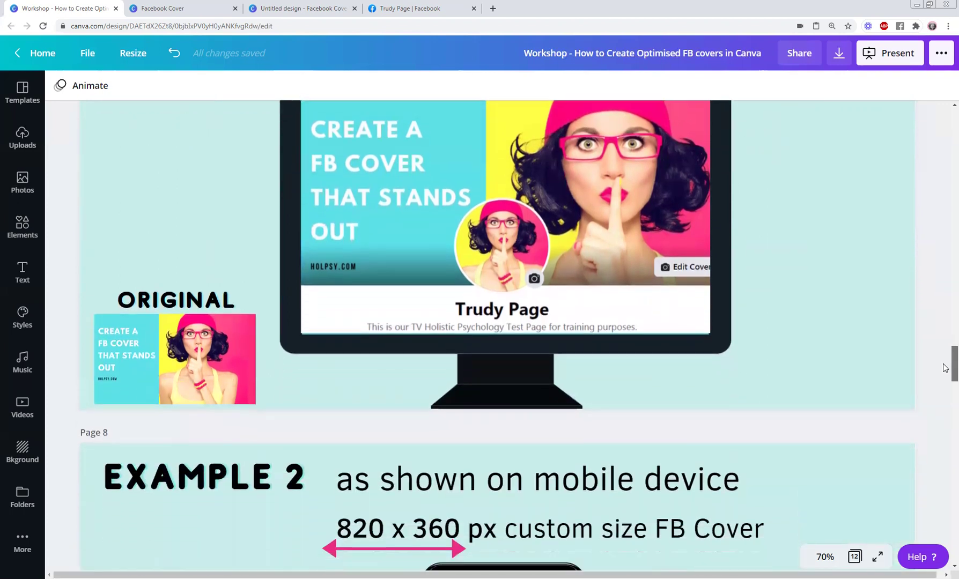
{"action": "scroll", "coordinate": [944, 377], "scroll_direction": "down", "scroll_amount": 4}
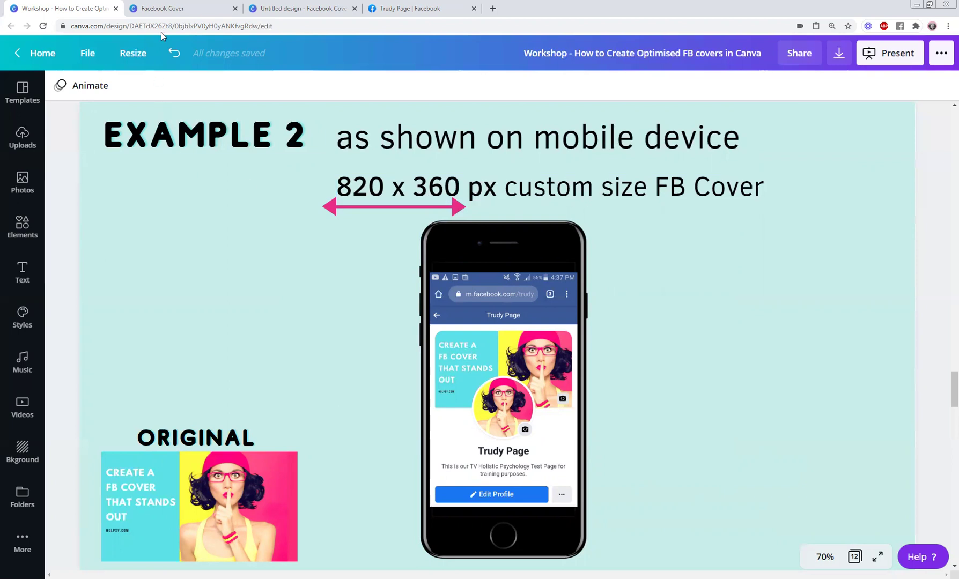
- From the Canva home page, create a new custom-size 820 × 360 px design
{"action": "left_click", "coordinate": [183, 11]}
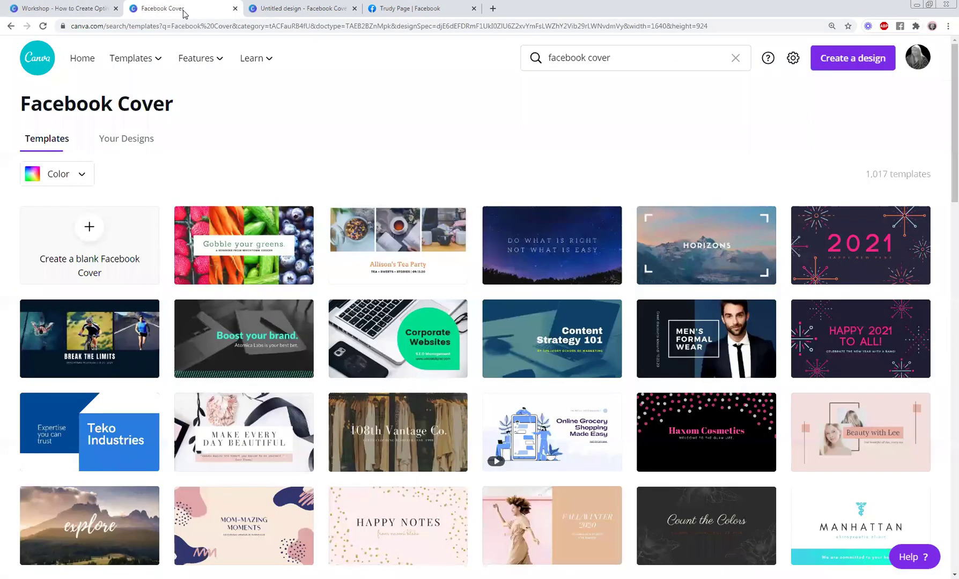
{"action": "left_click", "coordinate": [44, 62]}
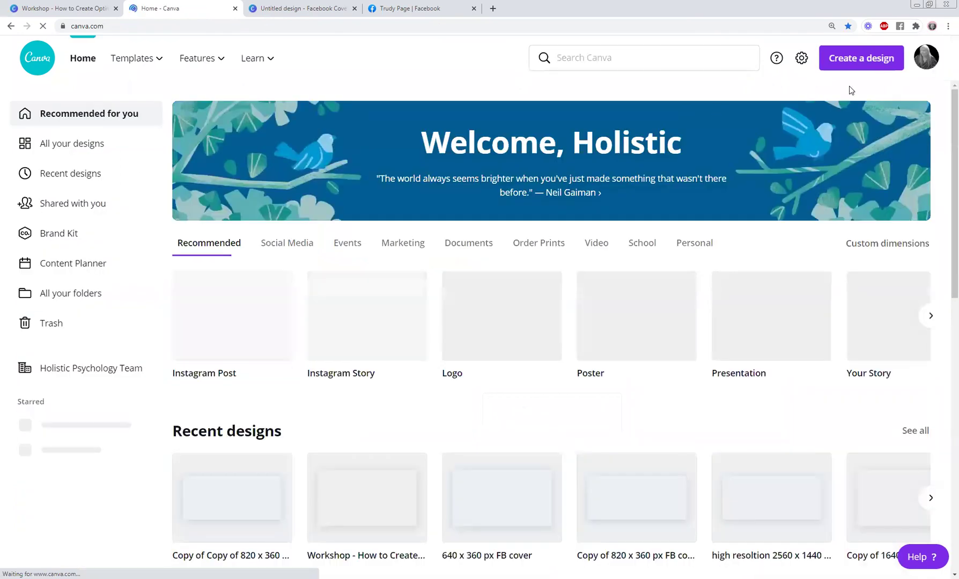
{"action": "left_click", "coordinate": [873, 63]}
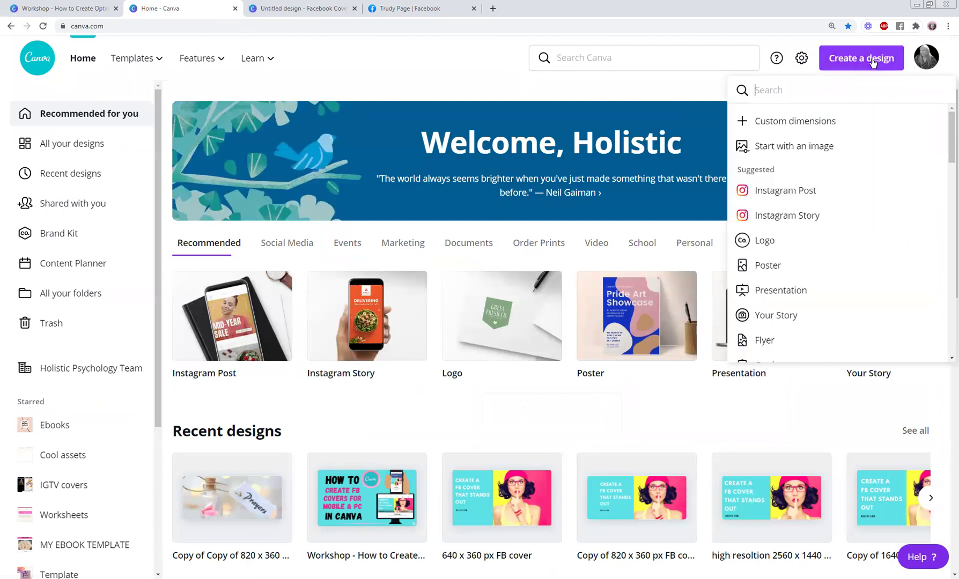
{"action": "left_click", "coordinate": [814, 123]}
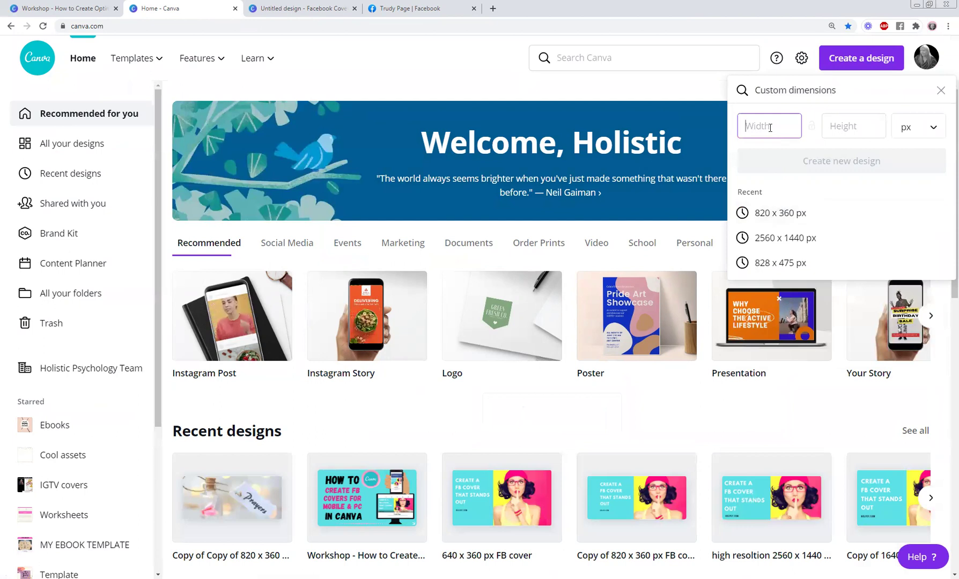
{"action": "type", "text": "820"}
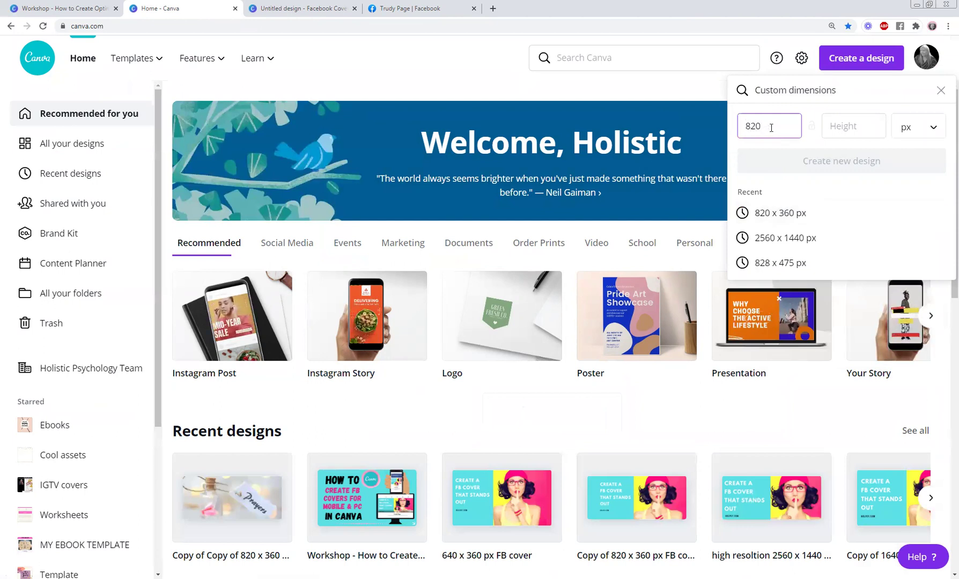
{"action": "left_click", "coordinate": [836, 121]}
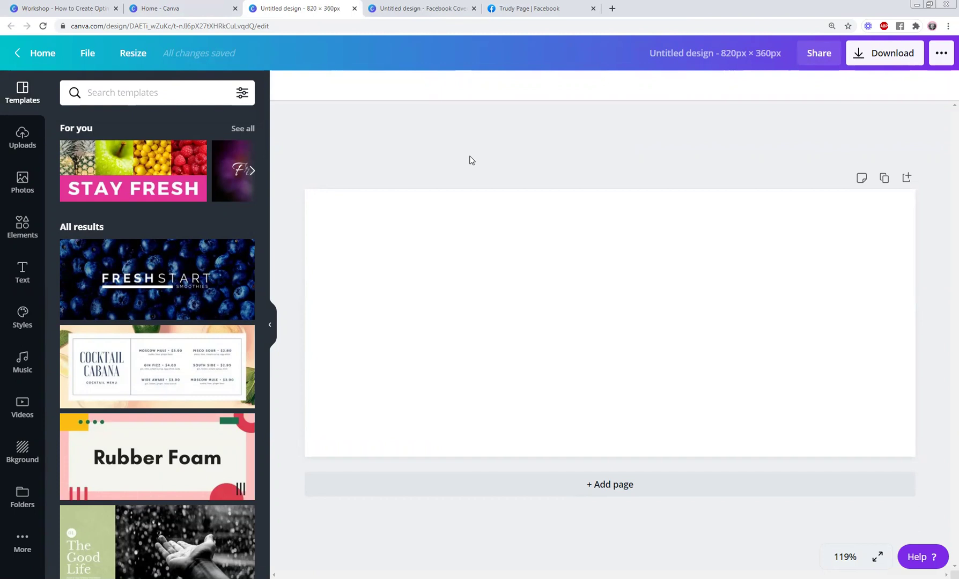
- Compare with the live cover on the Facebook page, then return to the Workshop presentation
{"action": "left_click", "coordinate": [498, 12]}
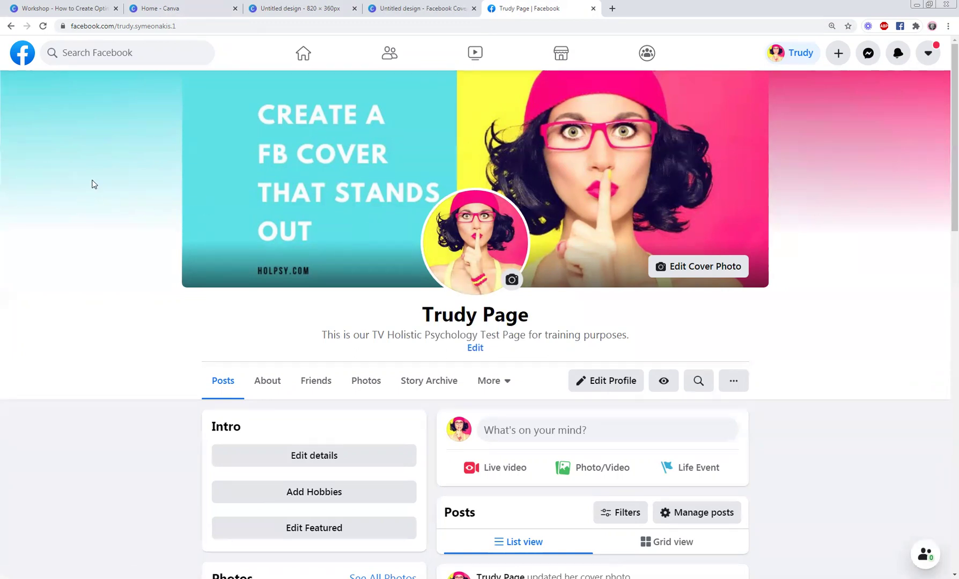
{"action": "left_click", "coordinate": [89, 11]}
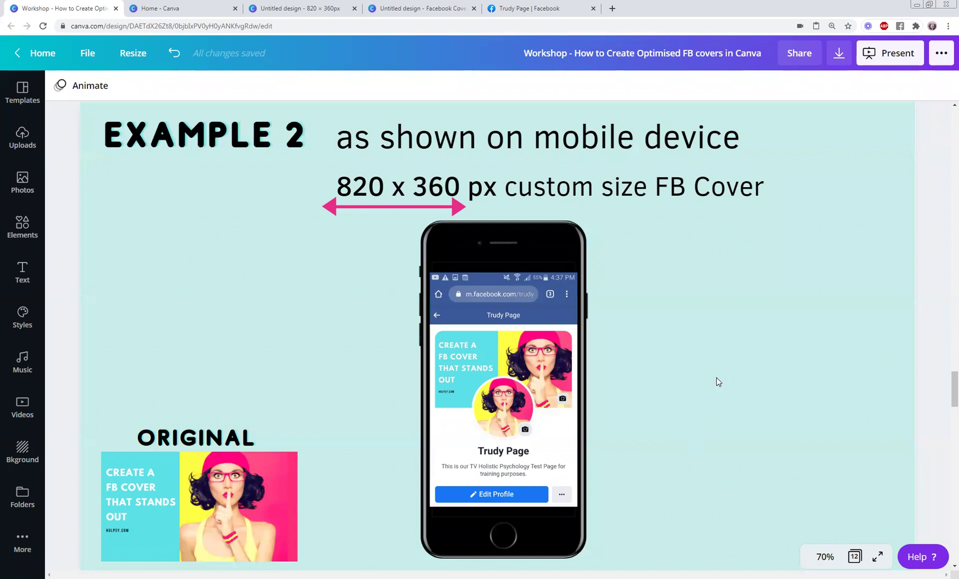
- Scroll through page 9's Example 3 desktop mockup of the 640 x 360 px cover to page 10
{"action": "scroll", "coordinate": [718, 382], "scroll_direction": "down", "scroll_amount": 1}
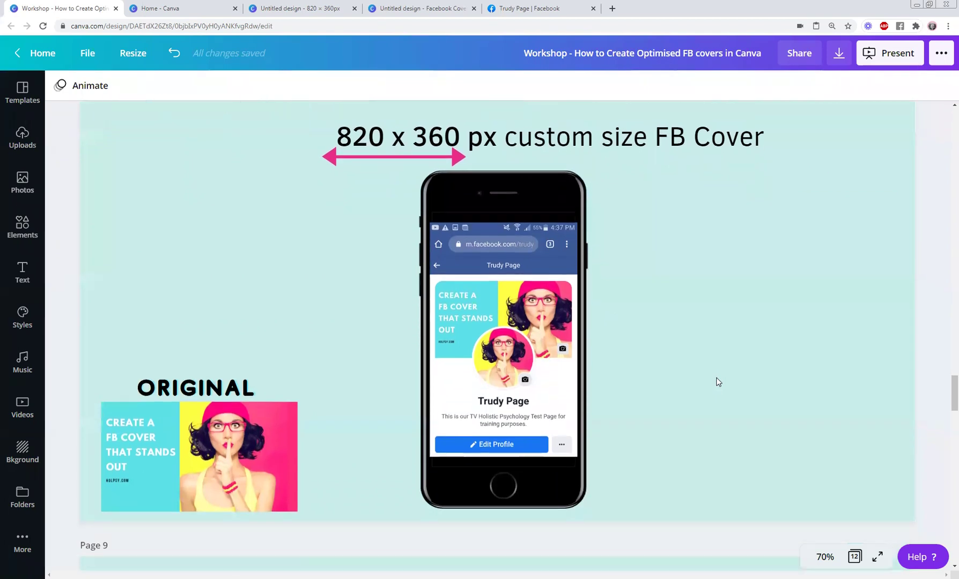
{"action": "scroll", "coordinate": [719, 382], "scroll_direction": "down", "scroll_amount": 3}
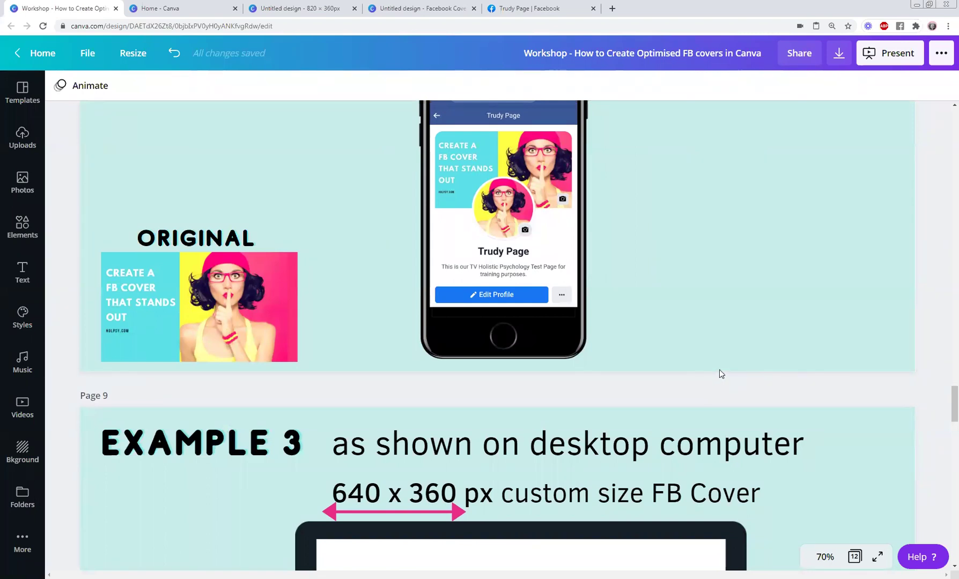
{"action": "scroll", "coordinate": [720, 370], "scroll_direction": "down", "scroll_amount": 3}
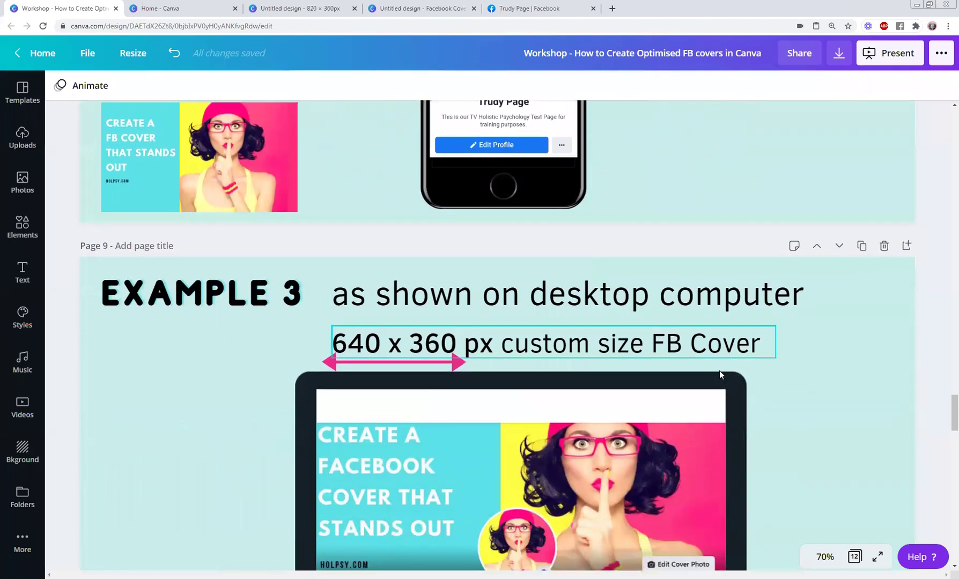
{"action": "scroll", "coordinate": [719, 371], "scroll_direction": "down", "scroll_amount": 2}
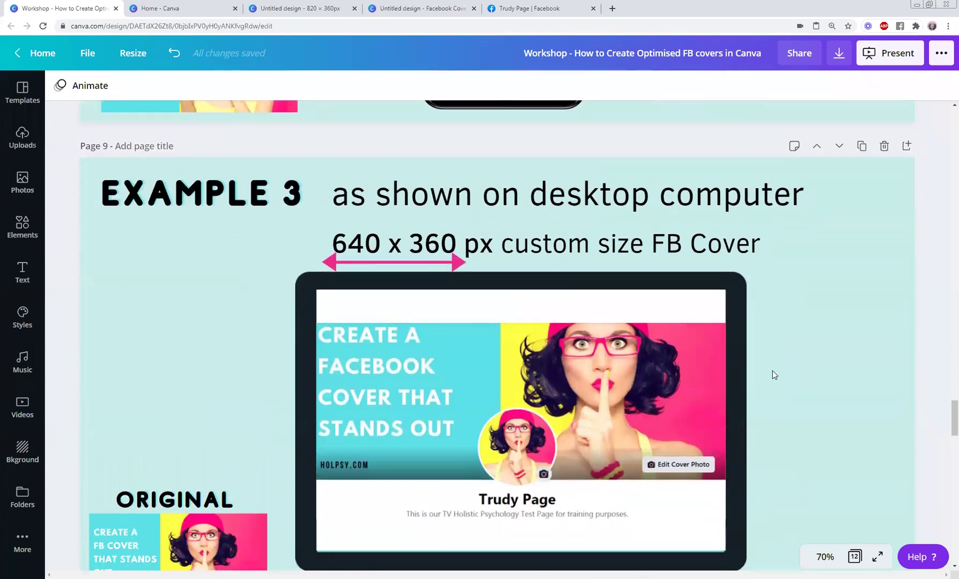
{"action": "scroll", "coordinate": [773, 374], "scroll_direction": "down", "scroll_amount": 1}
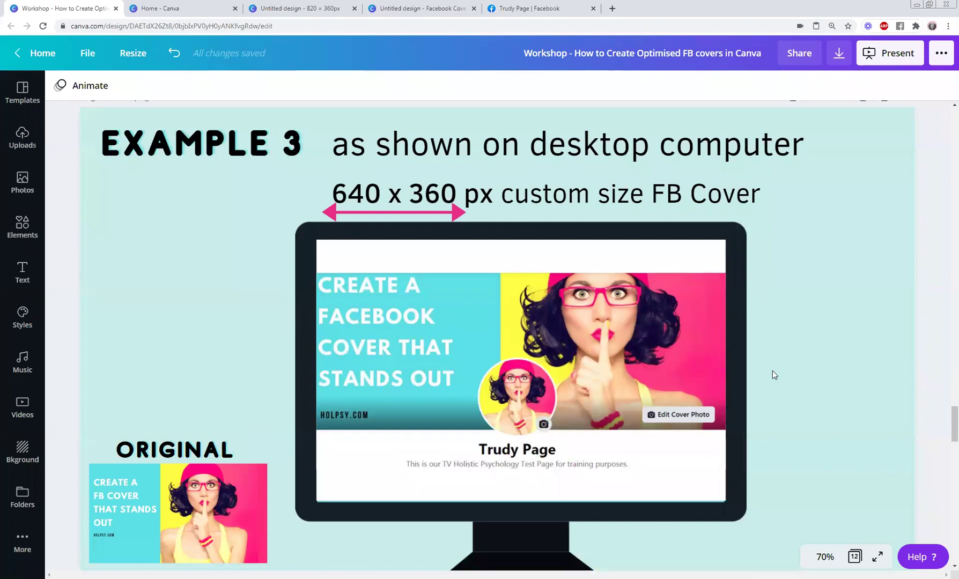
{"action": "scroll", "coordinate": [772, 373], "scroll_direction": "down", "scroll_amount": 1}
{"action": "scroll", "coordinate": [773, 373], "scroll_direction": "up", "scroll_amount": 1}
{"action": "scroll", "coordinate": [800, 383], "scroll_direction": "down", "scroll_amount": 6}
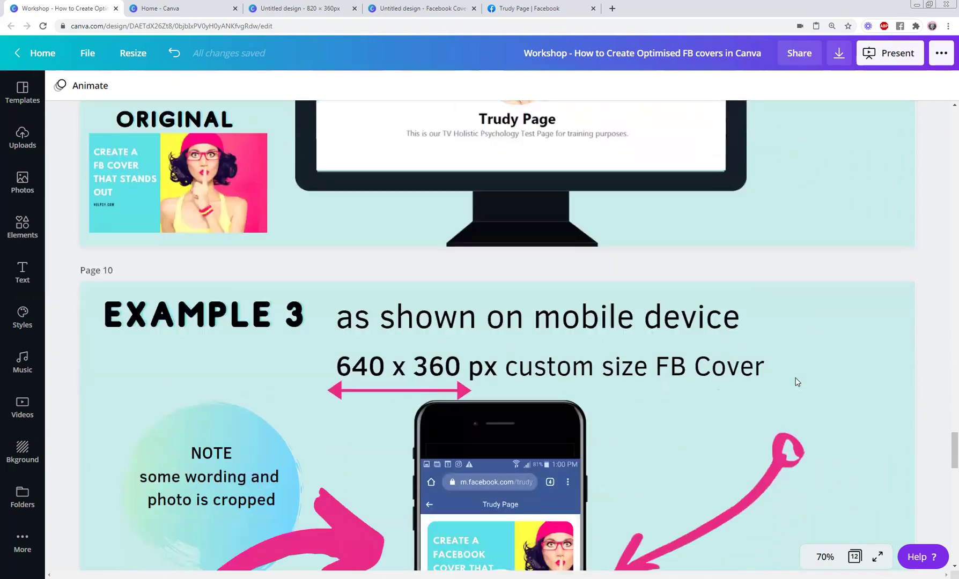
- Scroll past page 10's cropped mobile example to the sizing page listing 820 x 360 and 640 x 360 px
{"action": "scroll", "coordinate": [797, 381], "scroll_direction": "down", "scroll_amount": 4}
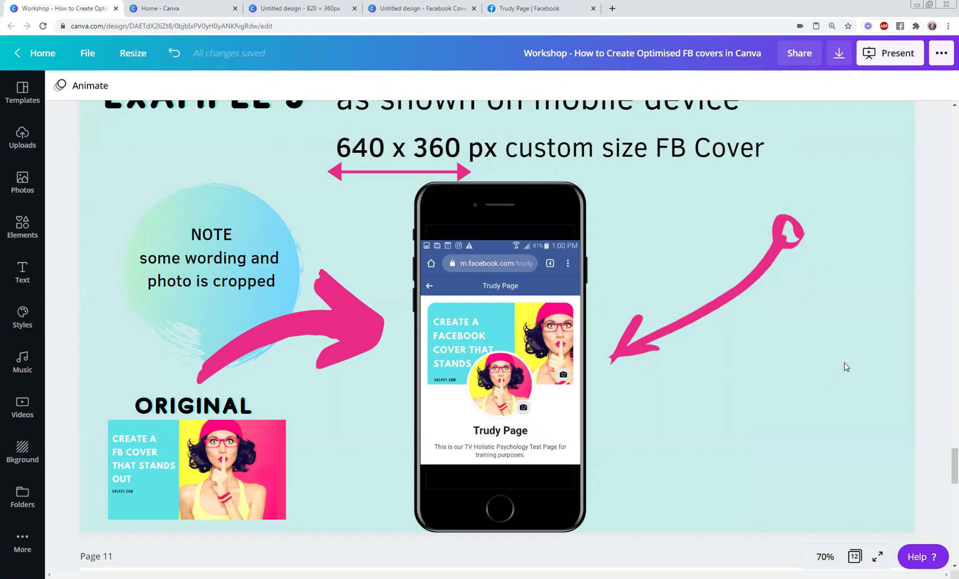
{"action": "scroll", "coordinate": [844, 363], "scroll_direction": "down", "scroll_amount": 4}
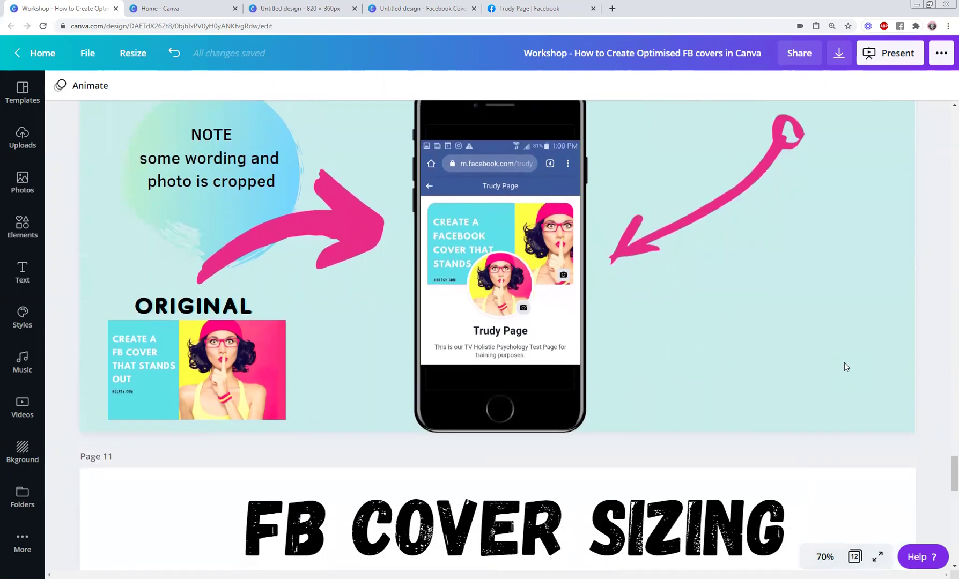
{"action": "scroll", "coordinate": [844, 362], "scroll_direction": "down", "scroll_amount": 6}
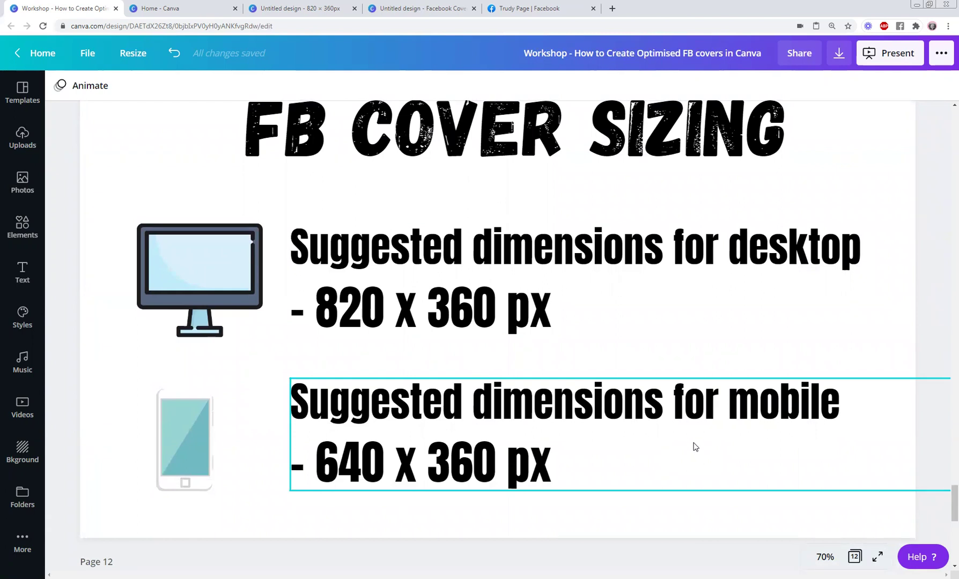
- Scroll past the sizing page to the YouTube promo slide with its SUBSCRIBE NOW button
{"action": "scroll", "coordinate": [694, 446], "scroll_direction": "down", "scroll_amount": 3}
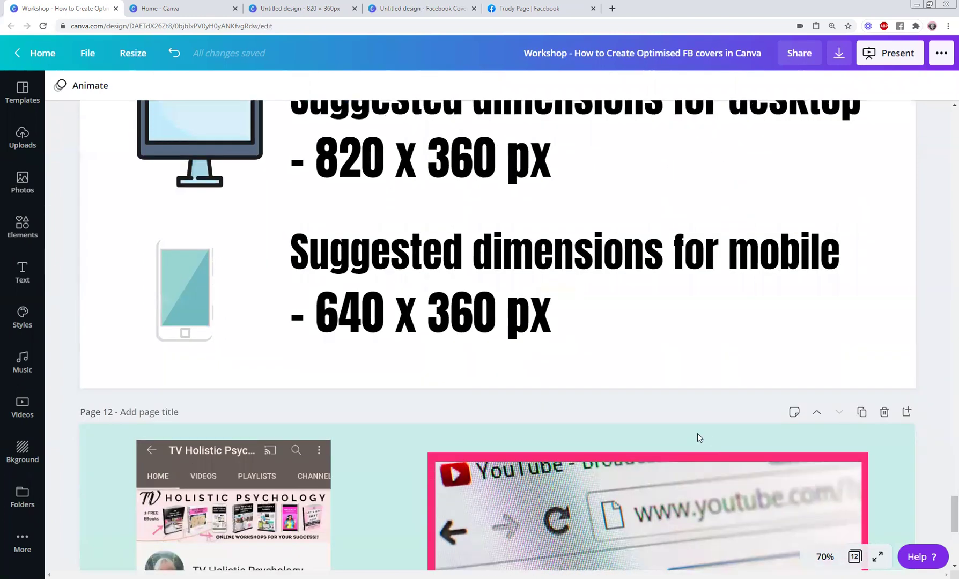
{"action": "scroll", "coordinate": [698, 433], "scroll_direction": "down", "scroll_amount": 4}
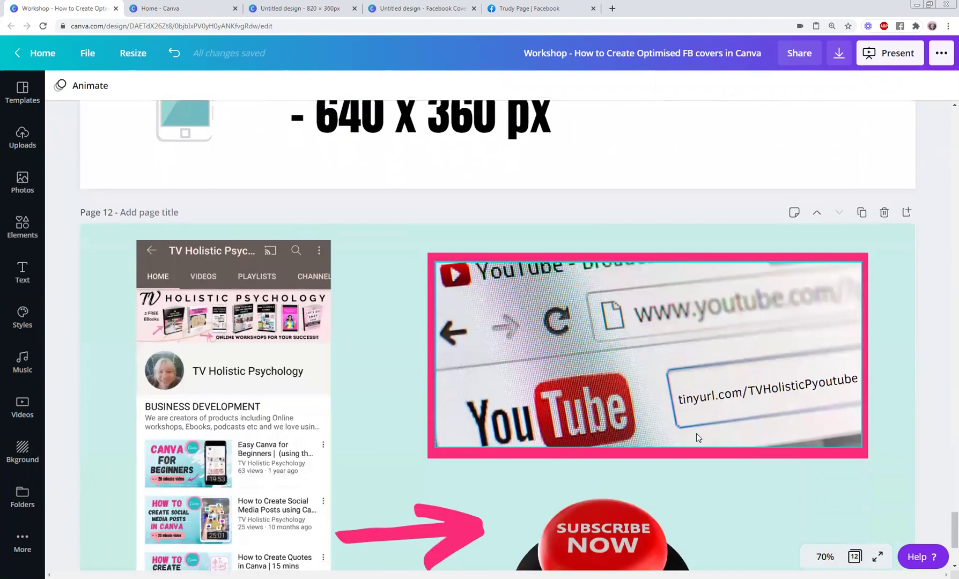
{"action": "scroll", "coordinate": [696, 437], "scroll_direction": "down", "scroll_amount": 2}
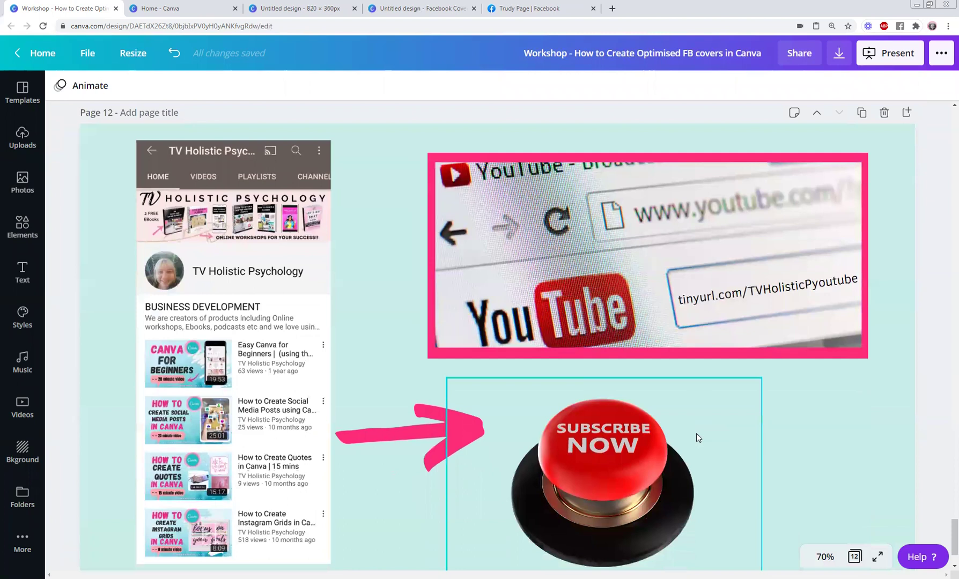